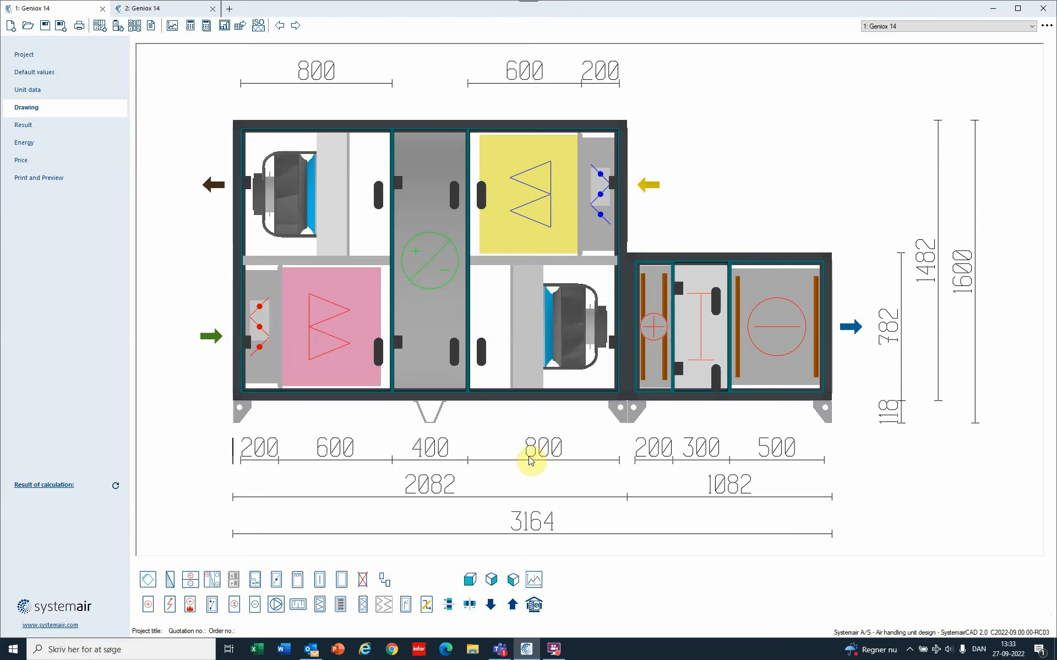
- Examine the rotary heat exchanger, supply fan, heating coil and cooling coil arrangement in the first Geniox 14 unit's drawing
click(429, 290)
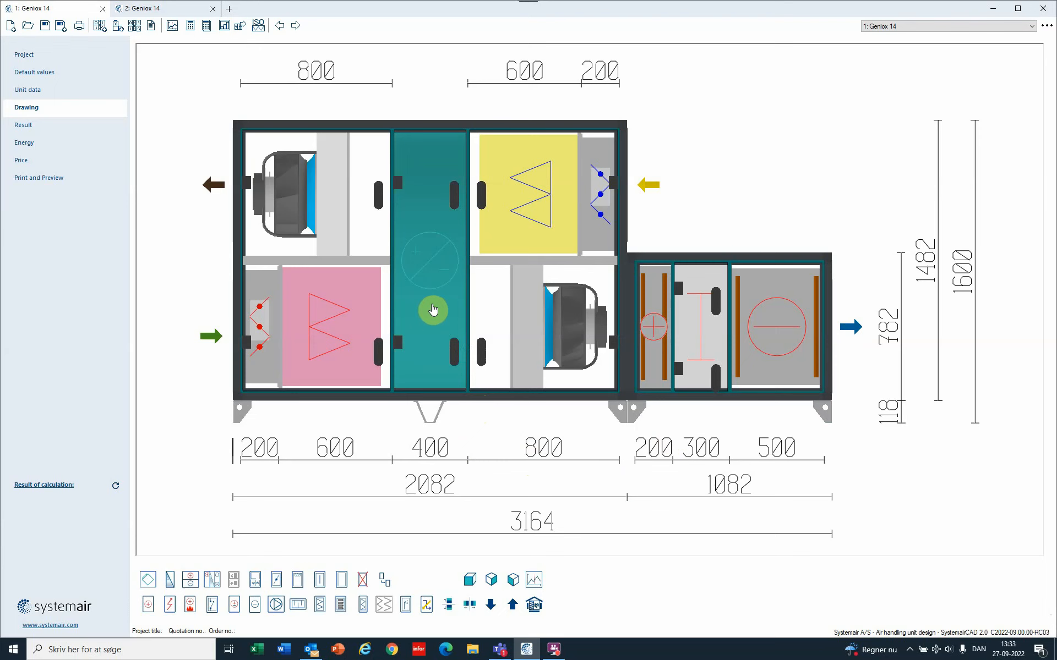
click(573, 341)
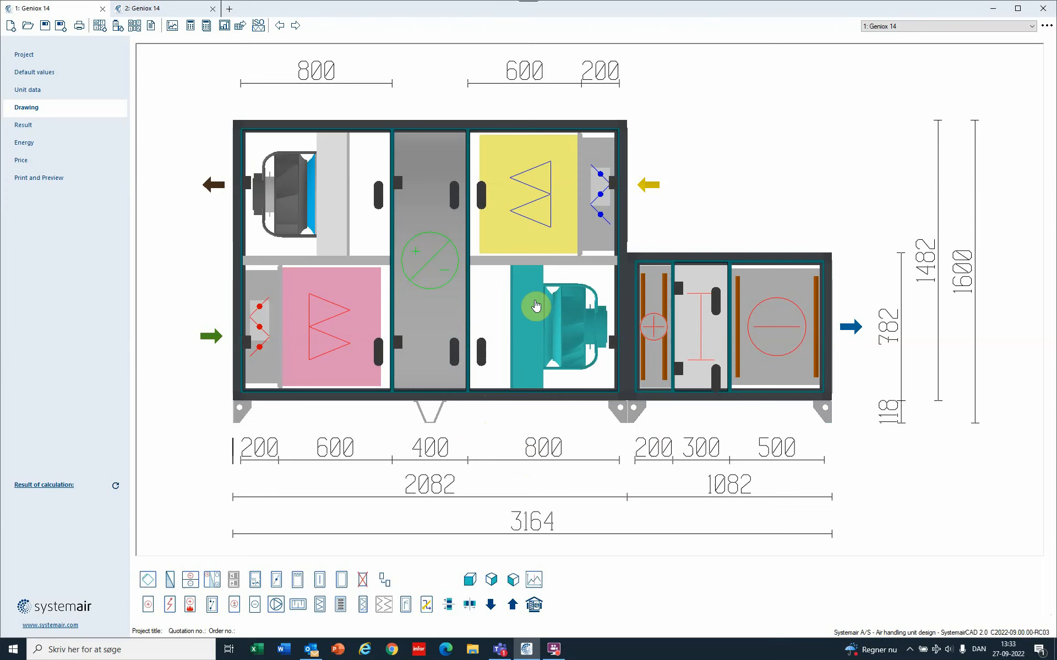
click(649, 326)
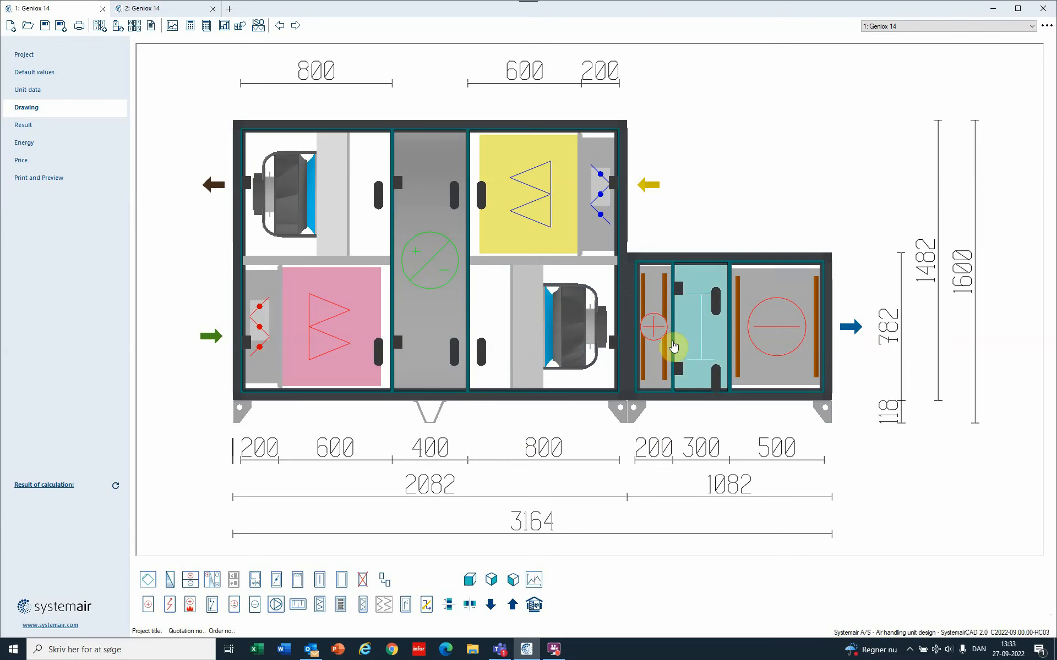
click(441, 331)
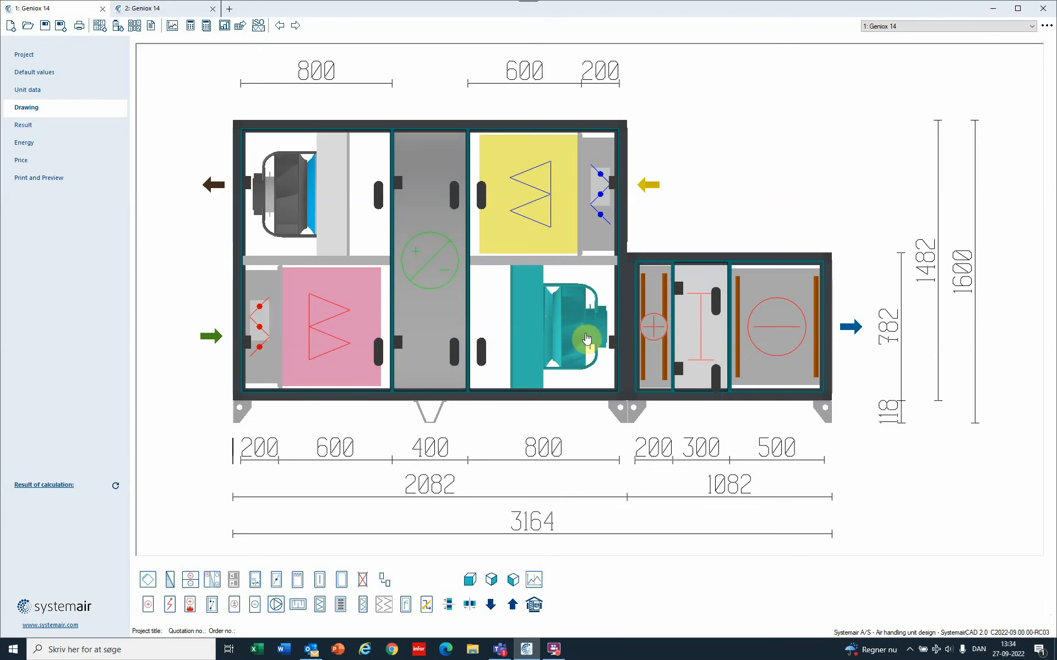
drag(586, 338, 782, 332)
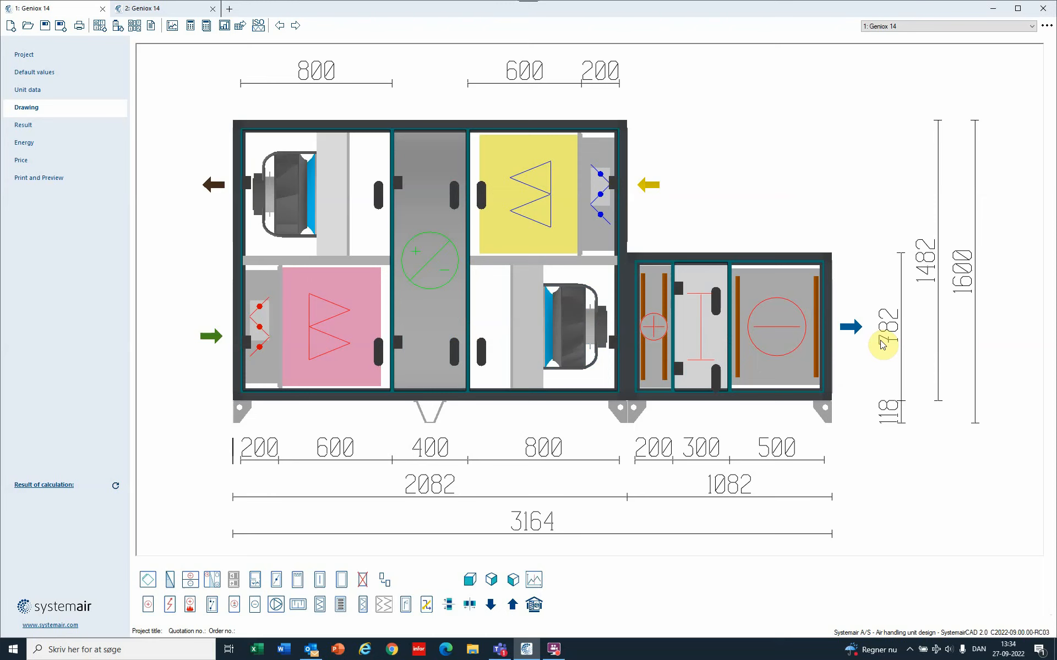
click(654, 325)
drag(654, 325, 553, 314)
- Switch to the second Geniox 14 unit and examine its heat exchanger, cooling coil and supply fan after the coils
click(158, 7)
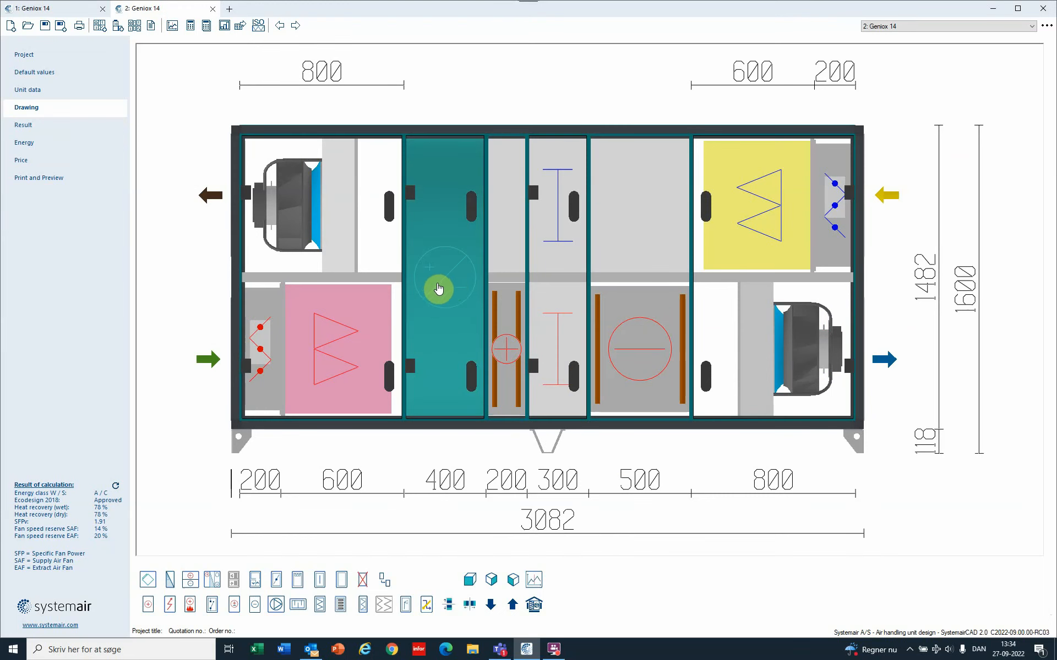
mouse_move(437, 288)
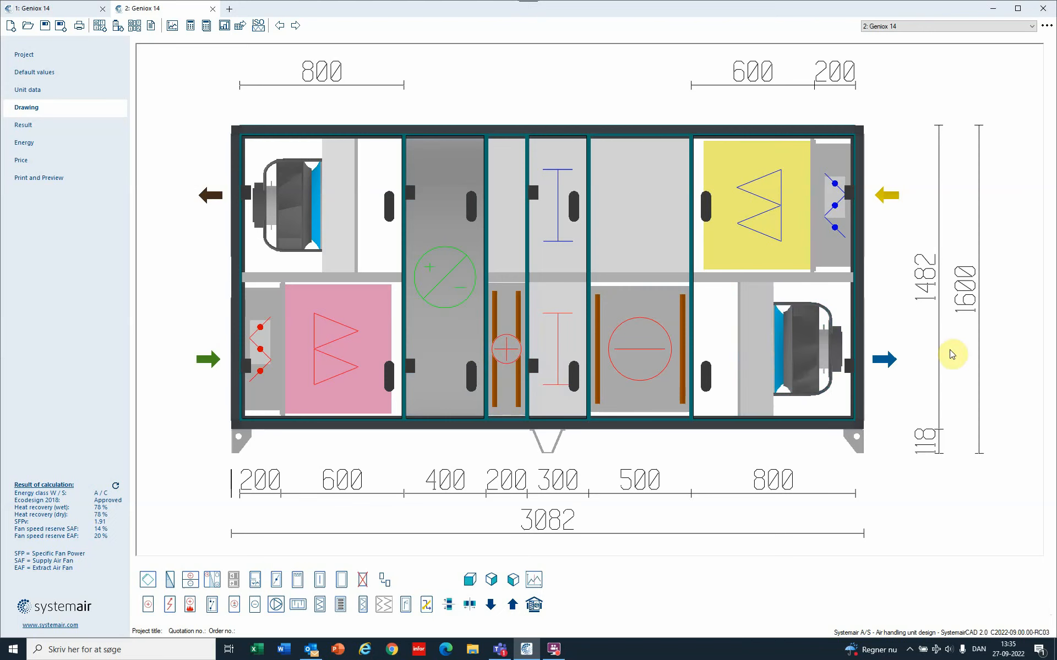
mouse_move(974, 362)
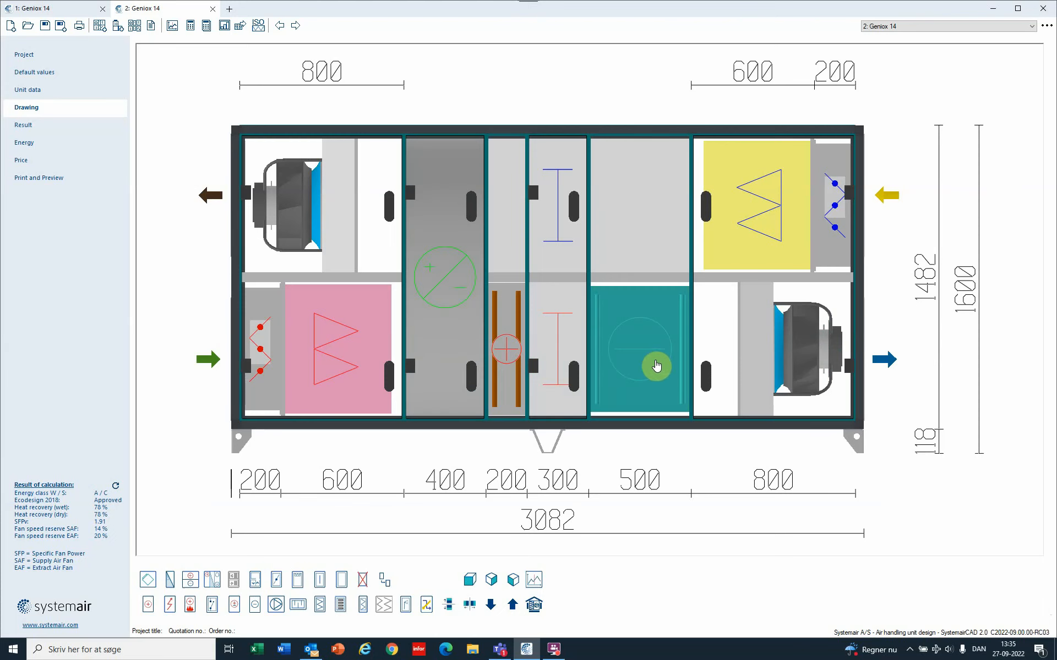
mouse_move(640, 329)
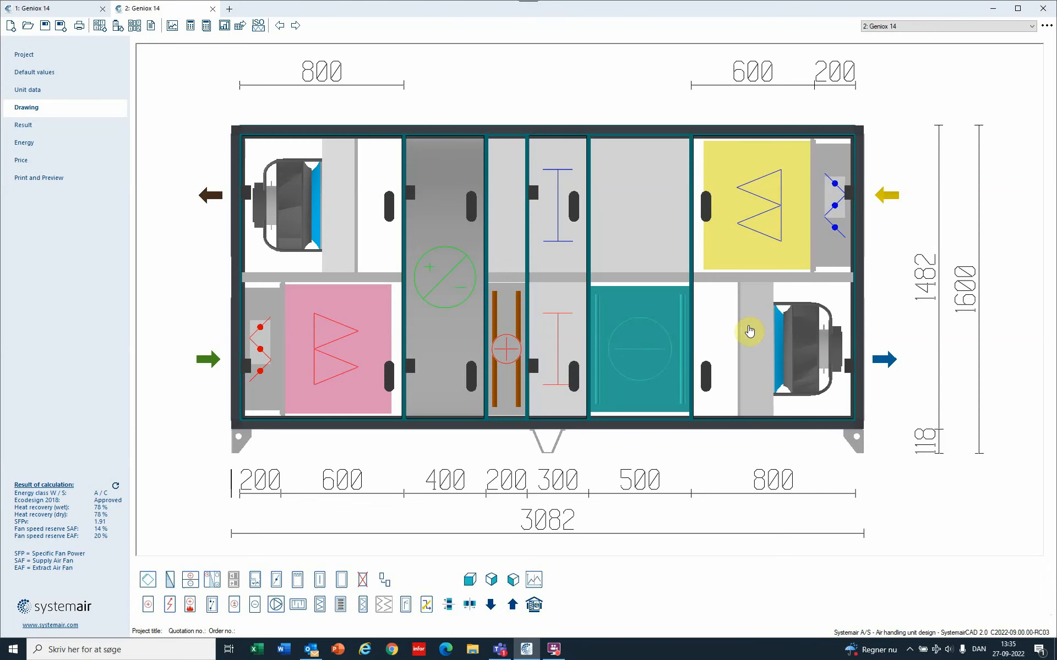
mouse_move(806, 349)
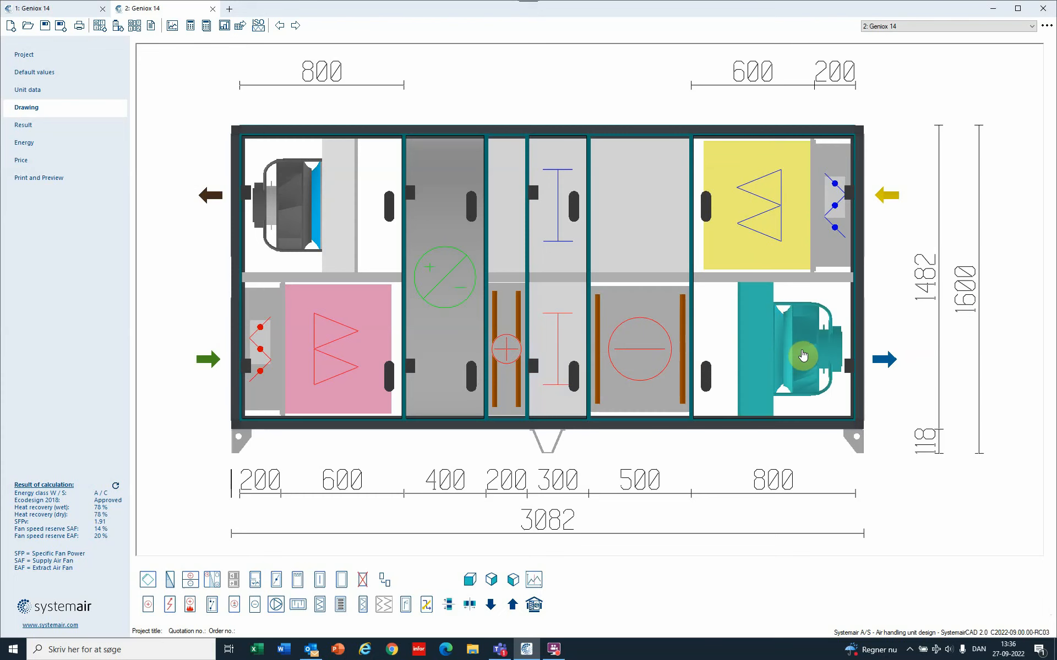
- Review the second unit's default values, target supply air temperatures in the unit data, and calculated results
click(46, 74)
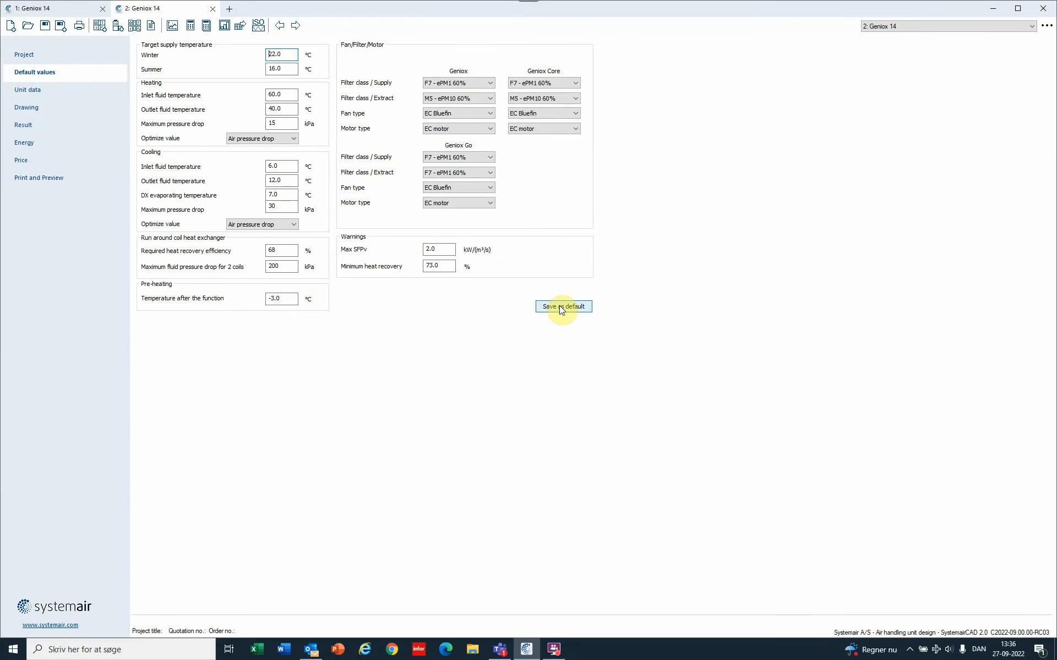
click(37, 91)
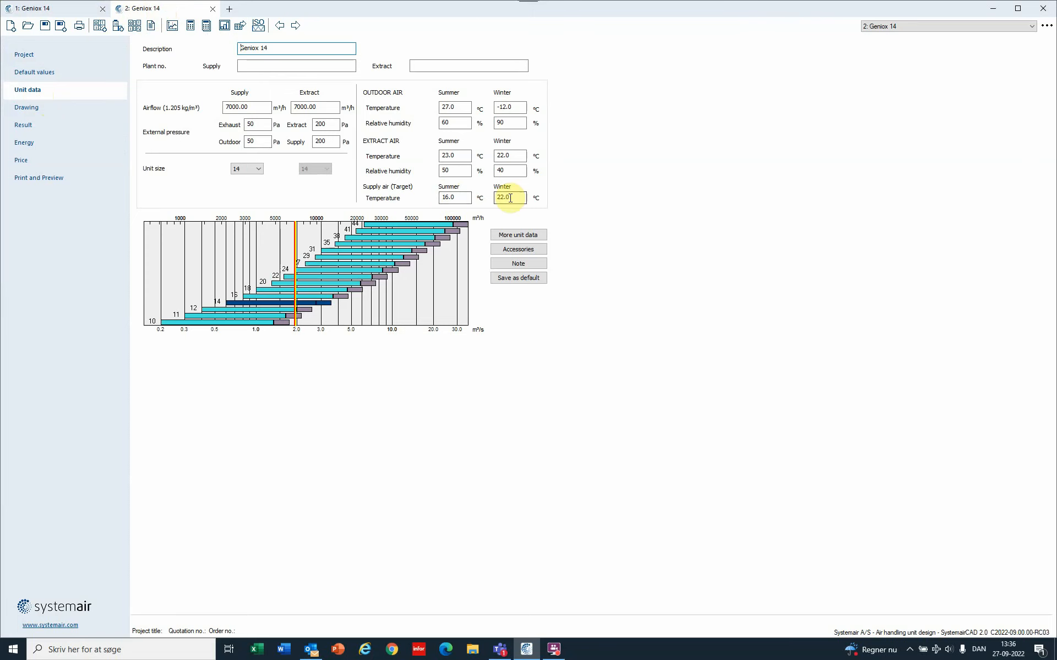
click(39, 108)
click(35, 125)
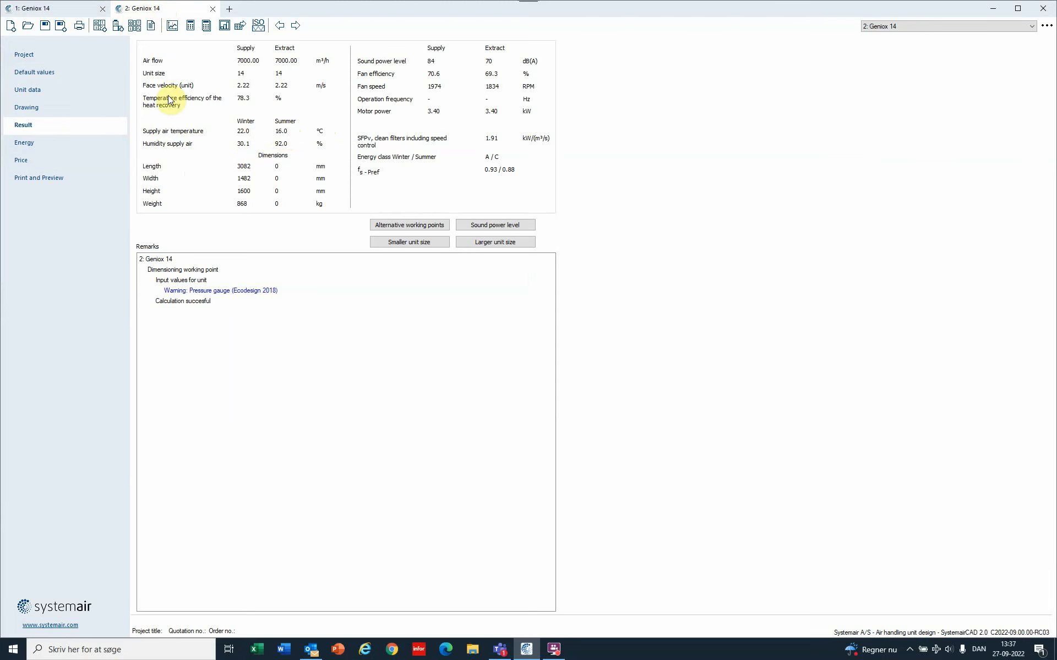
- Set the summer target supply air temperature to 14 °C in the second unit's data and calculate the results
click(47, 88)
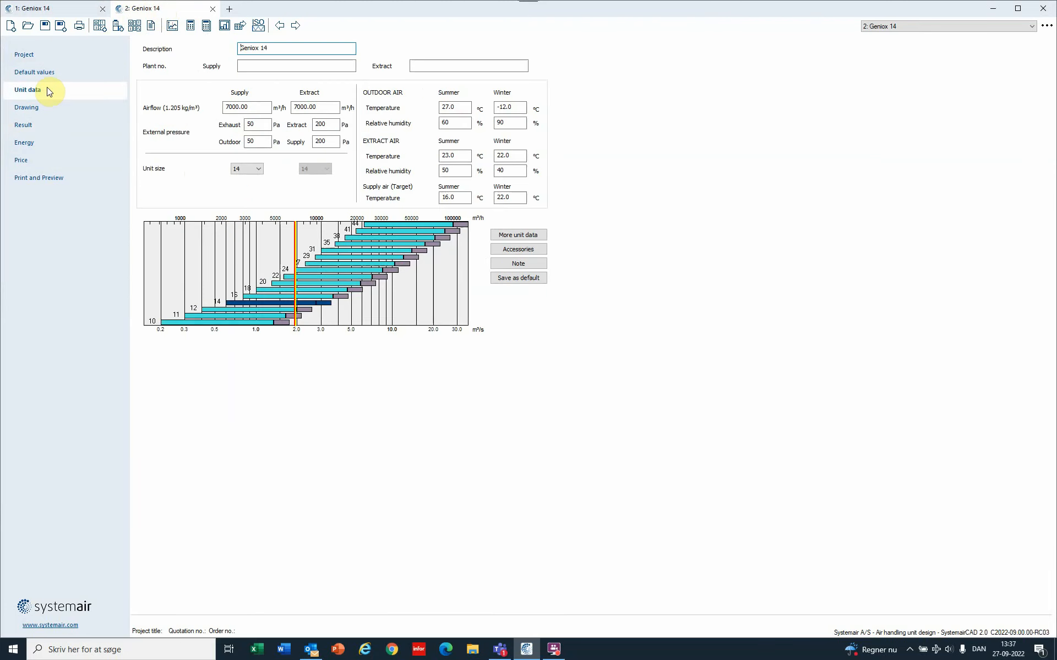
click(460, 197)
text(14)
key(Tab)
click(39, 121)
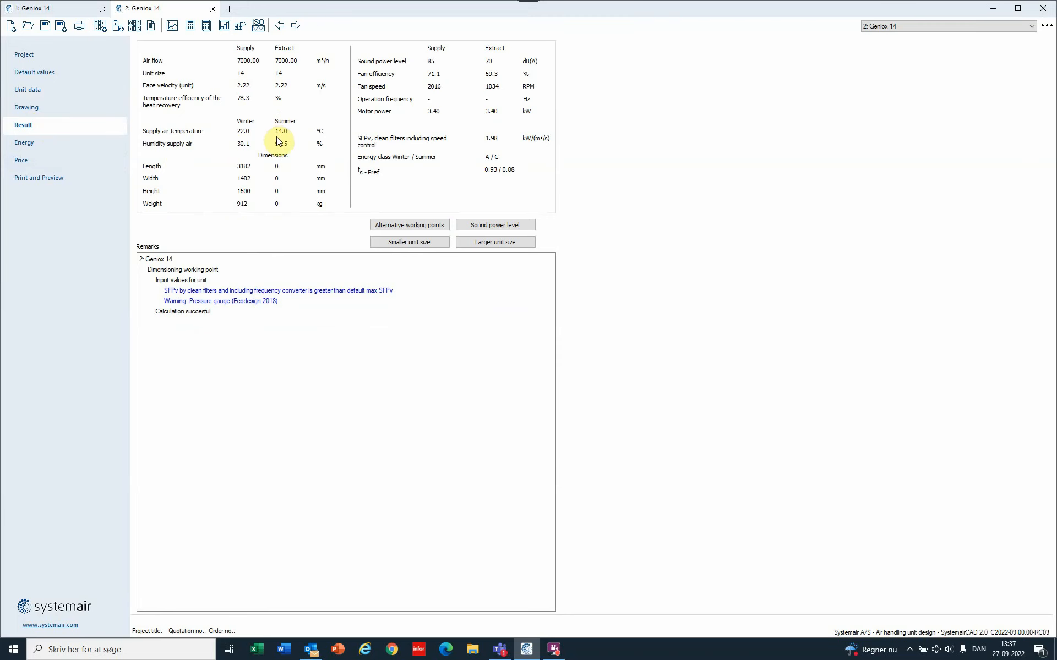
- Inspect the cooling coil's temperature after the function, close its details without changes, and return to the unit results
click(49, 107)
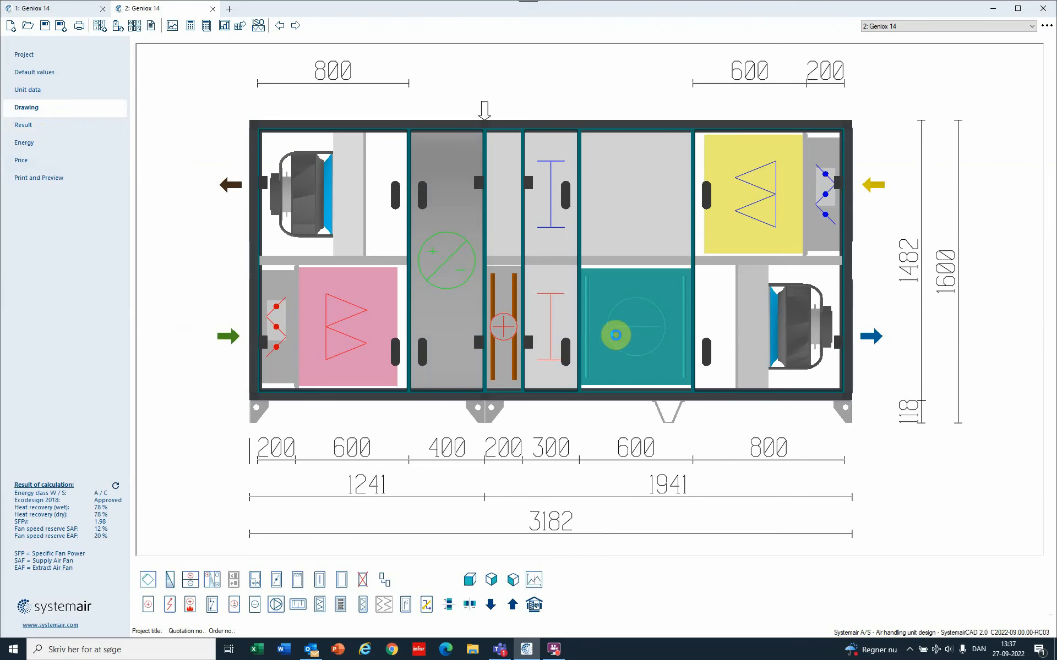
double_click(616, 335)
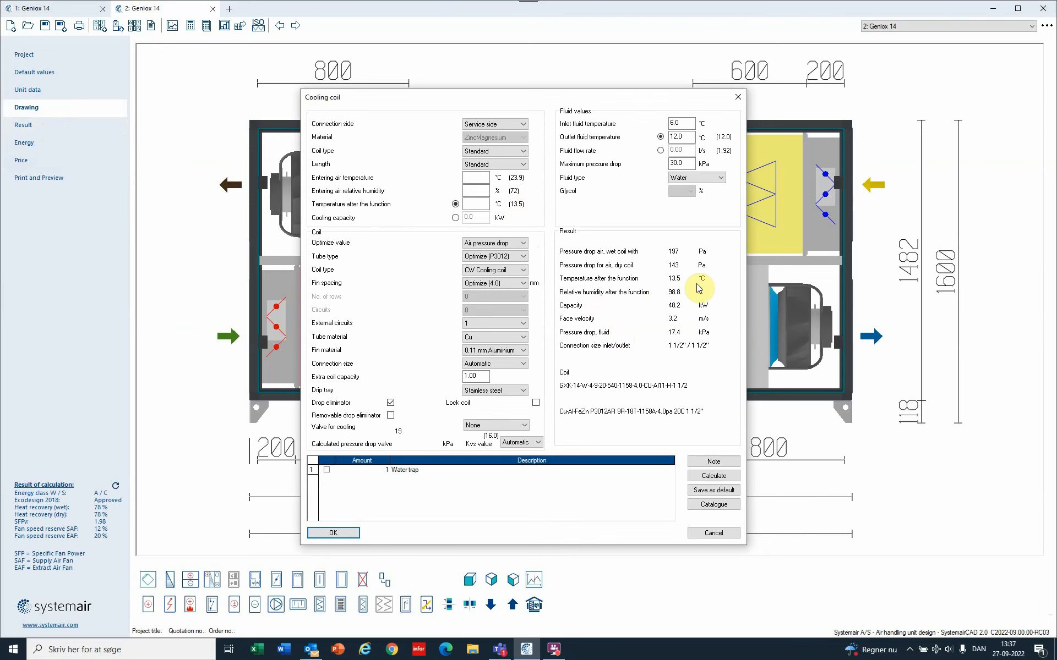
click(731, 531)
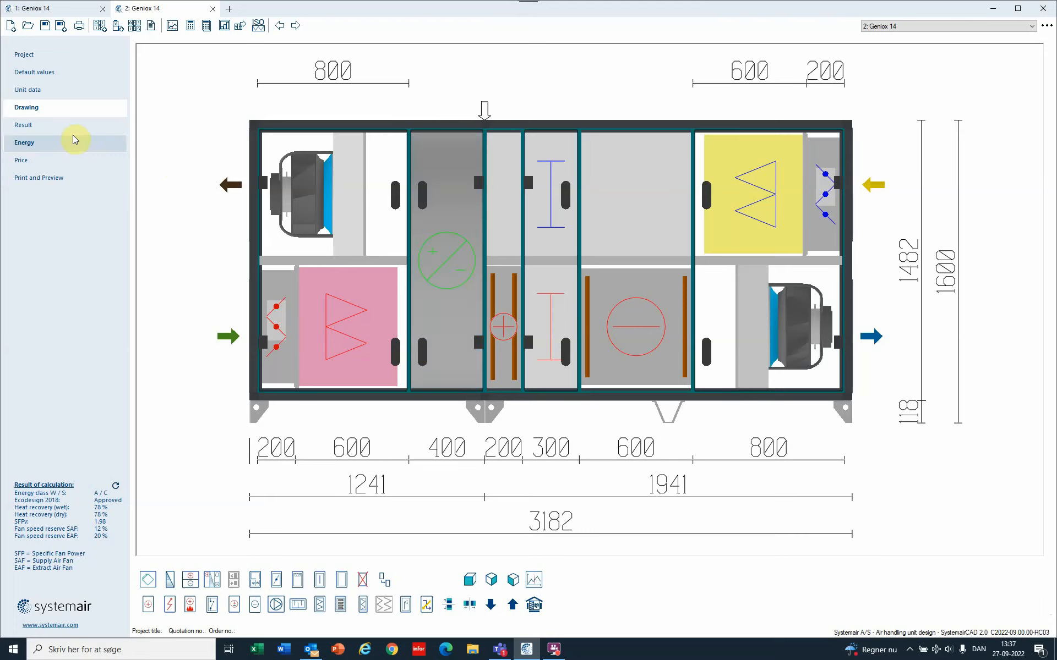
click(39, 126)
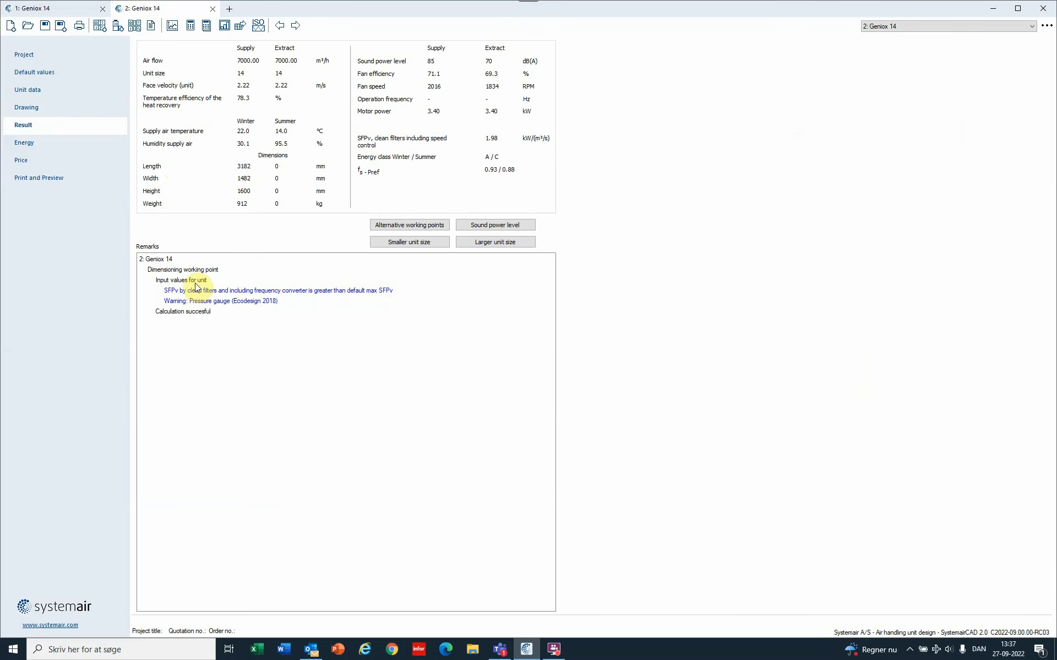
- Generate a print preview for only the second Geniox 14 unit with the full technical specification
click(50, 180)
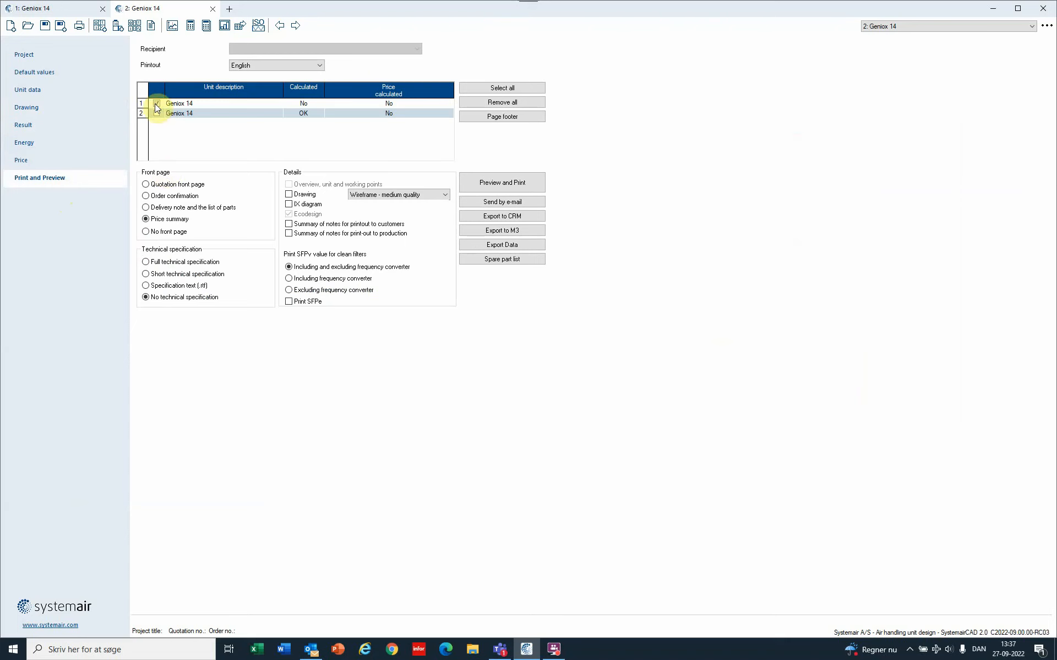
click(157, 113)
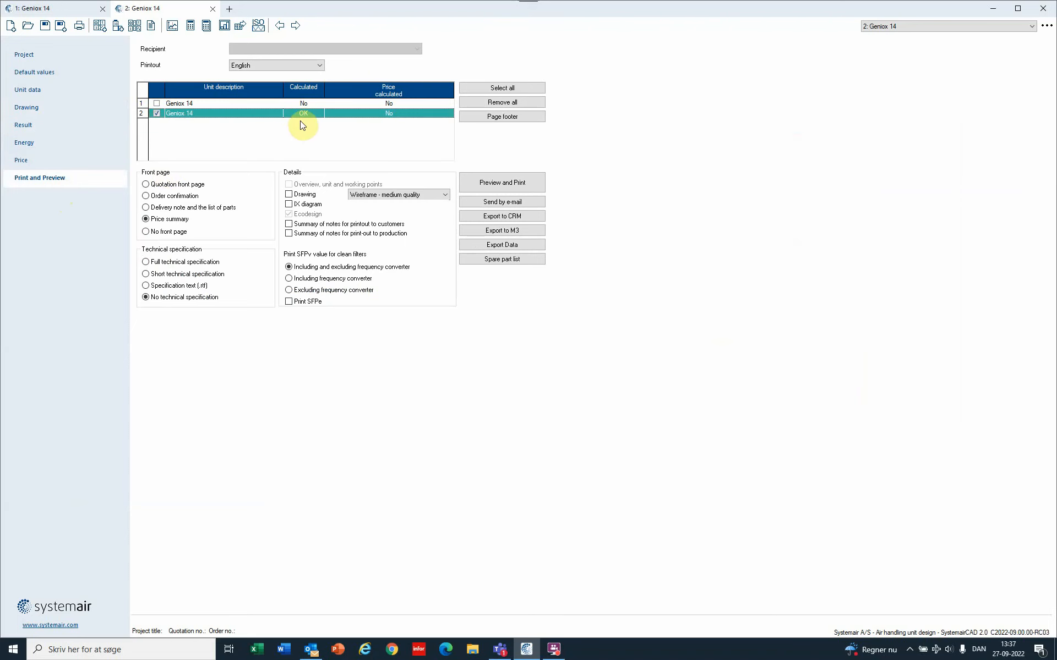
click(210, 261)
click(503, 181)
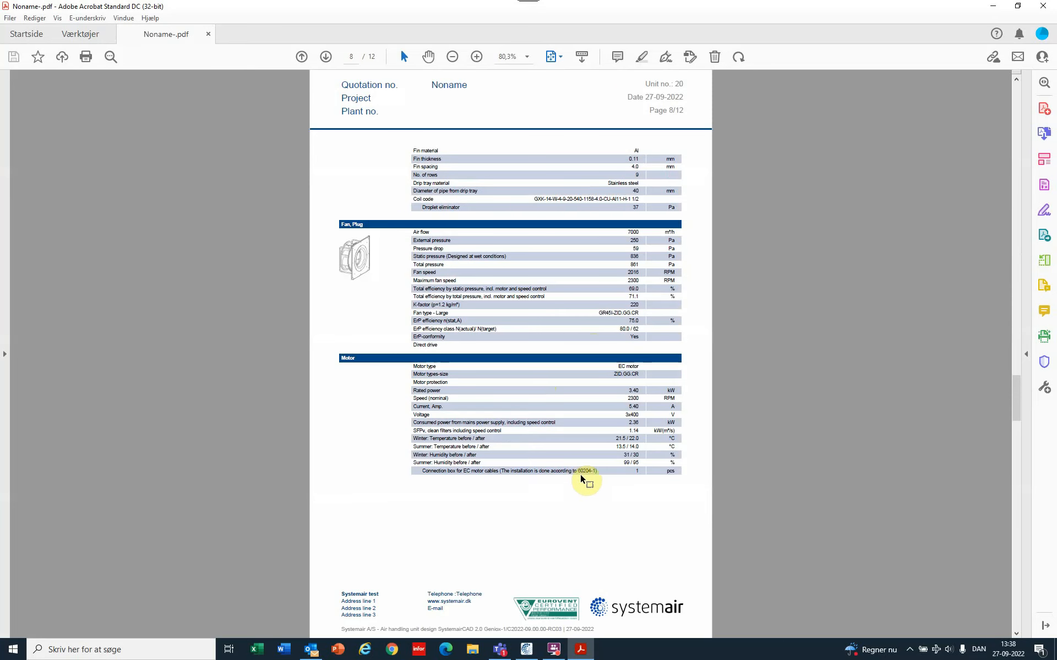
- Examine the supply fan motor's winter and summer temperatures before and after on page 8 of the printout
ctrl+scroll(585, 479, up, 4)
scroll(706, 478, up, 3)
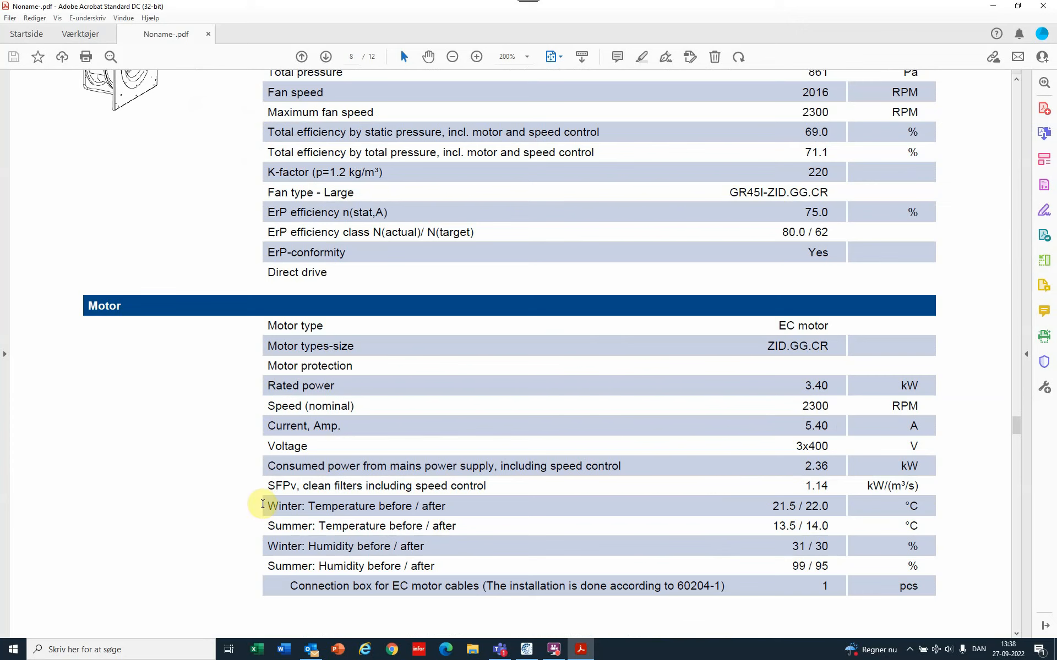
drag(271, 506, 447, 506)
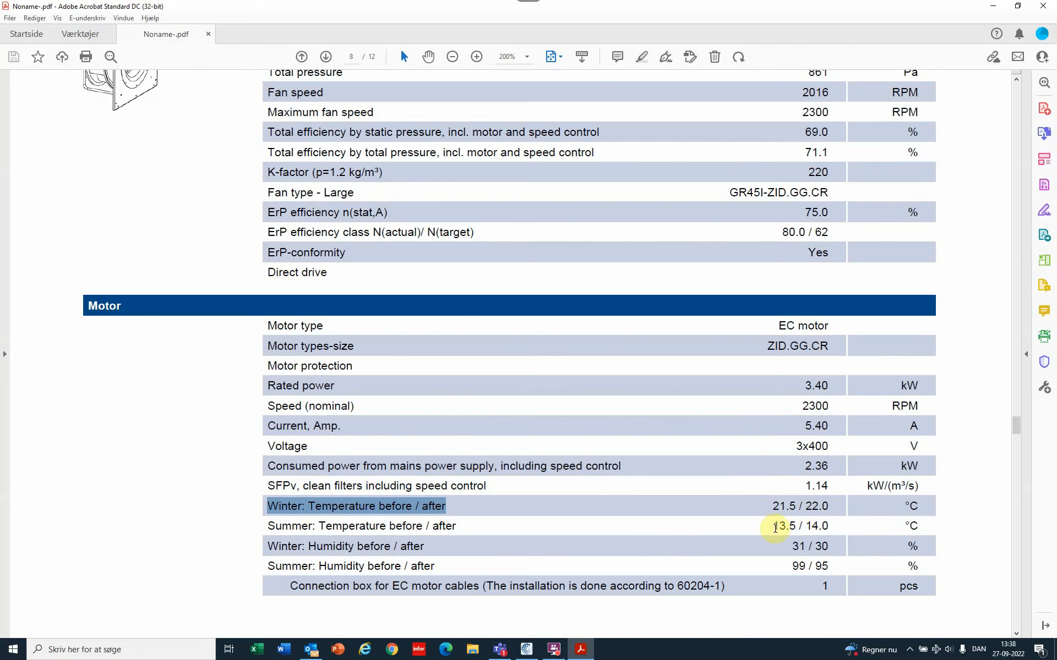
drag(776, 527, 829, 528)
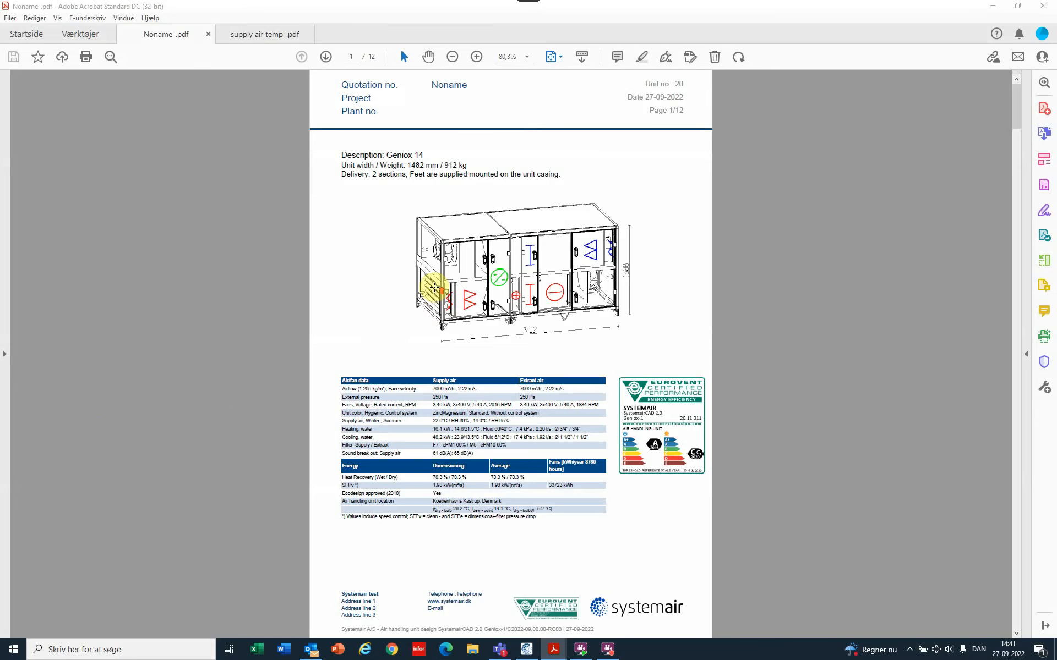
- Examine the unit drawing and supply air data on the first page of the printout
ctrl+scroll(434, 286, up, 2)
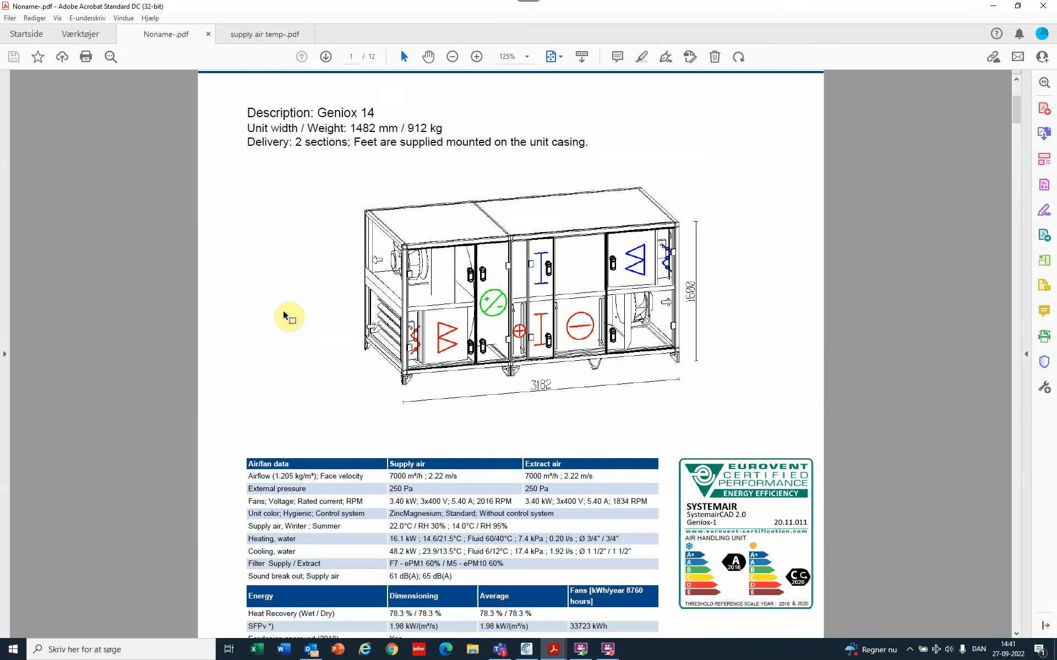
ctrl+scroll(284, 314, up, 1)
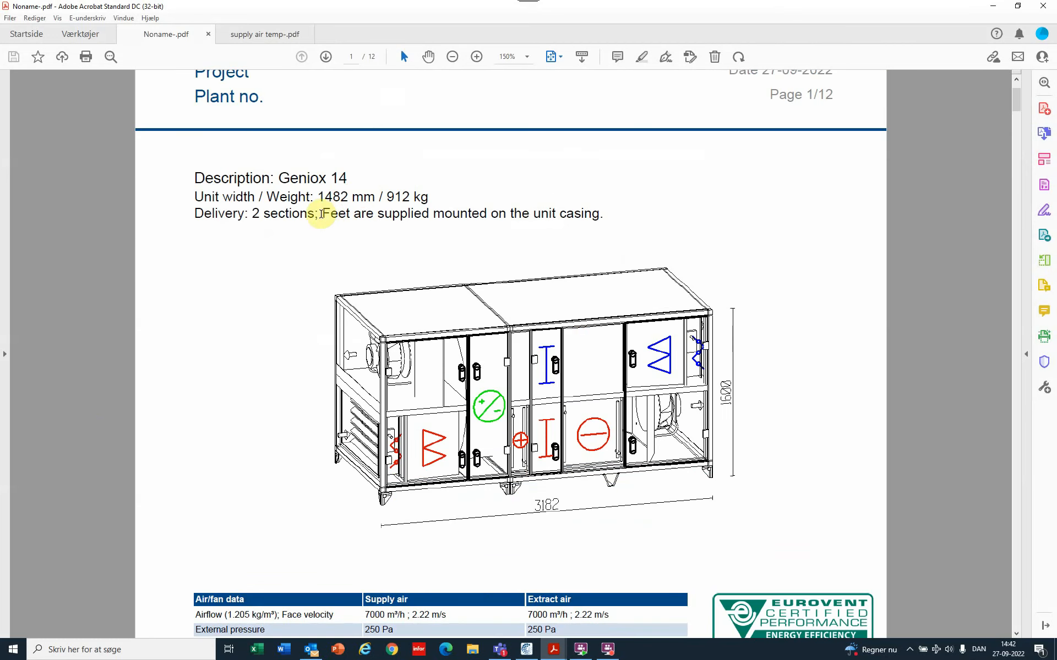